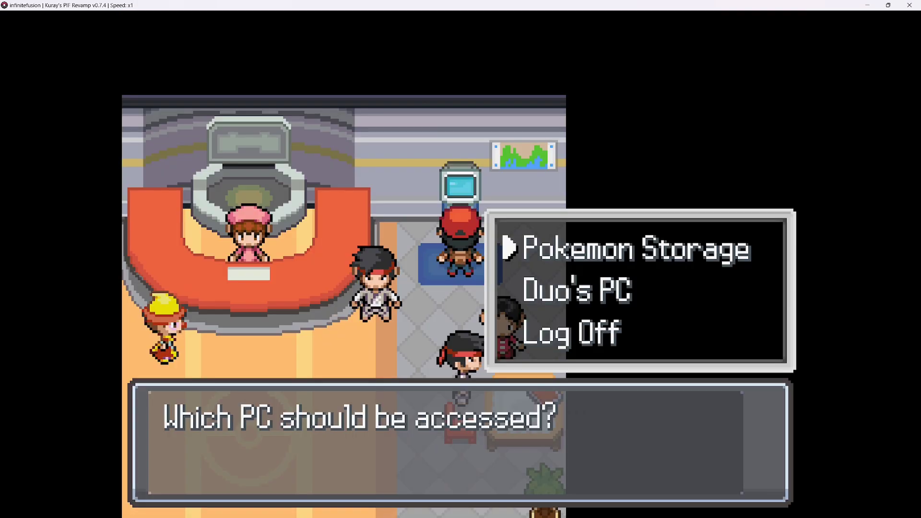
Open the Pokémon Storage, look at the two Pokémon kept in Box 1, and leave the PC.
key(Return)
key(Return)
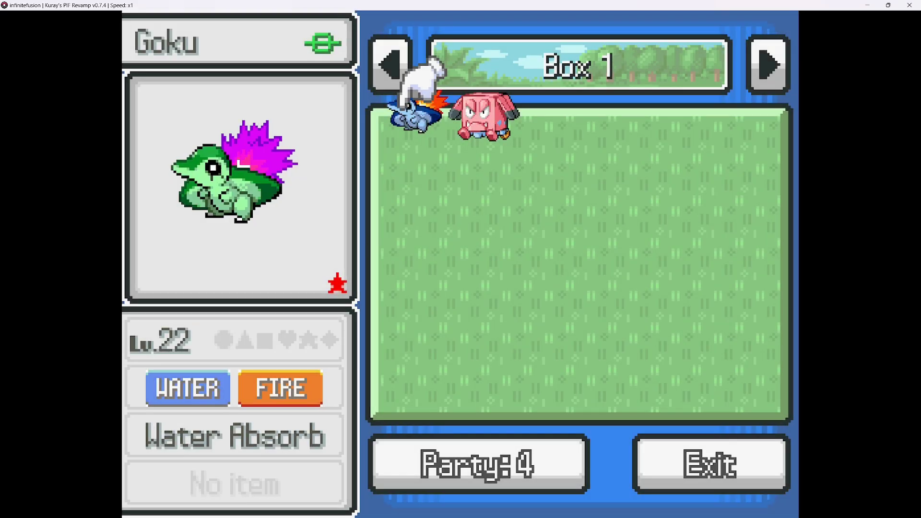
key(Right)
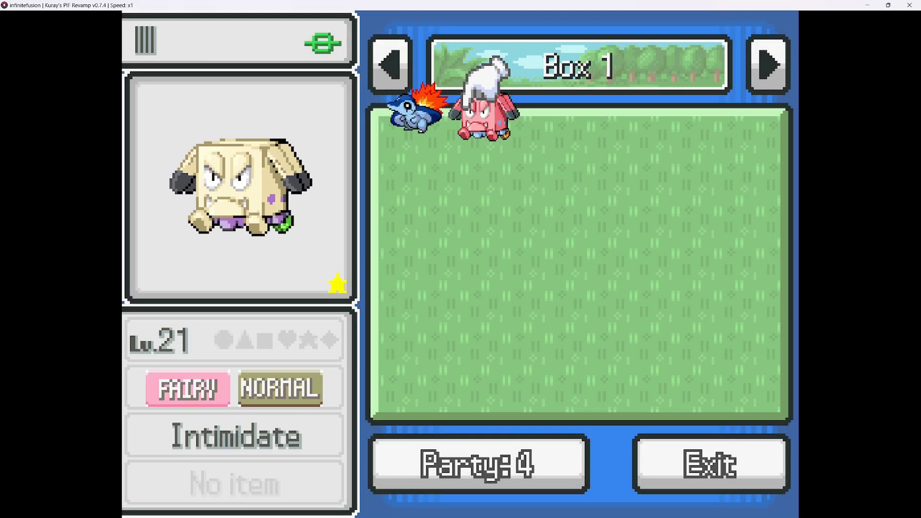
key(Left)
key(Escape)
key(Escape)
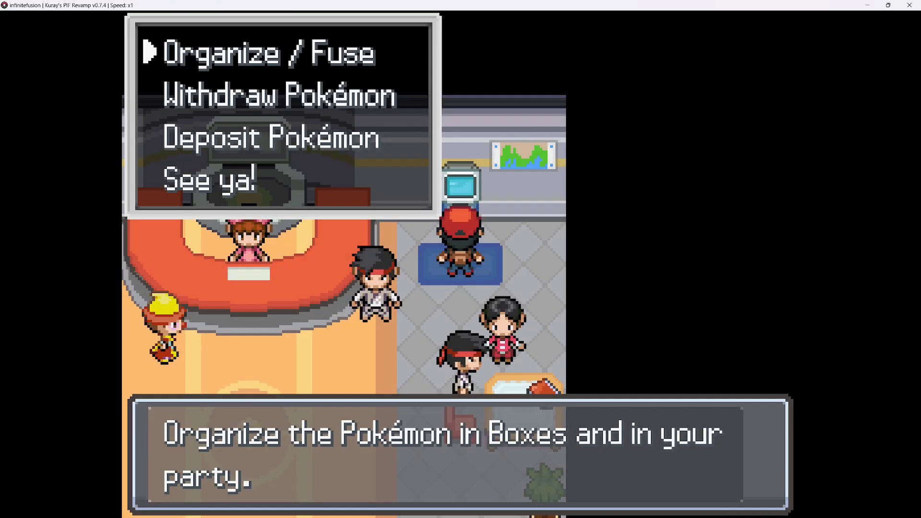
key(Escape)
key(Escape)
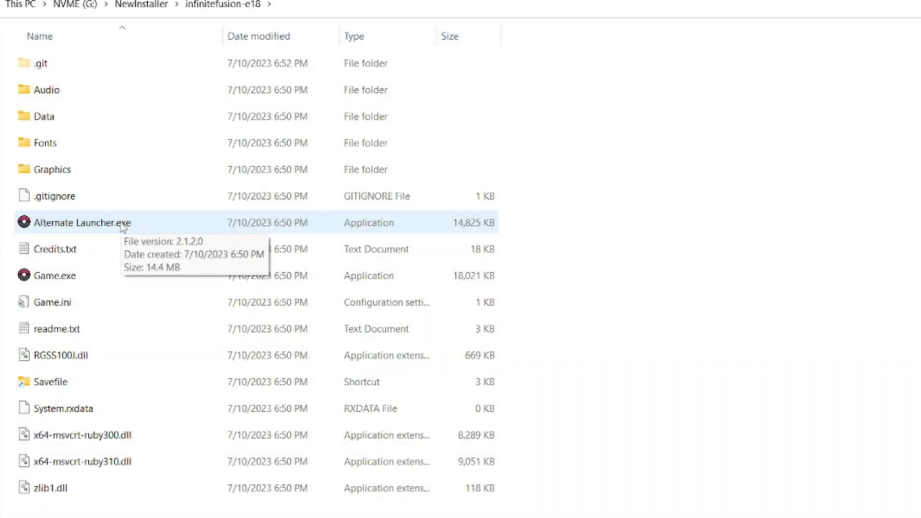
Launch the game with Alternate Launcher.exe and turn Download sprites off in the game options.
double_click(124, 225)
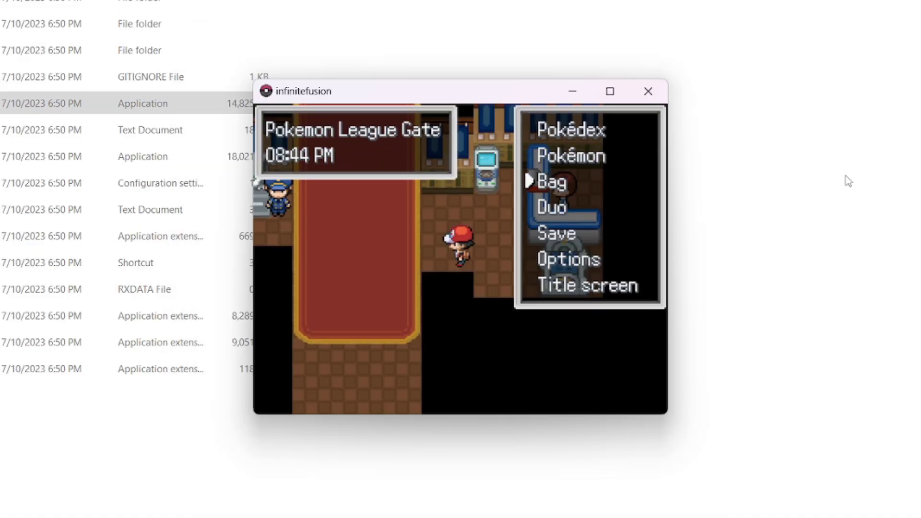
key(Return)
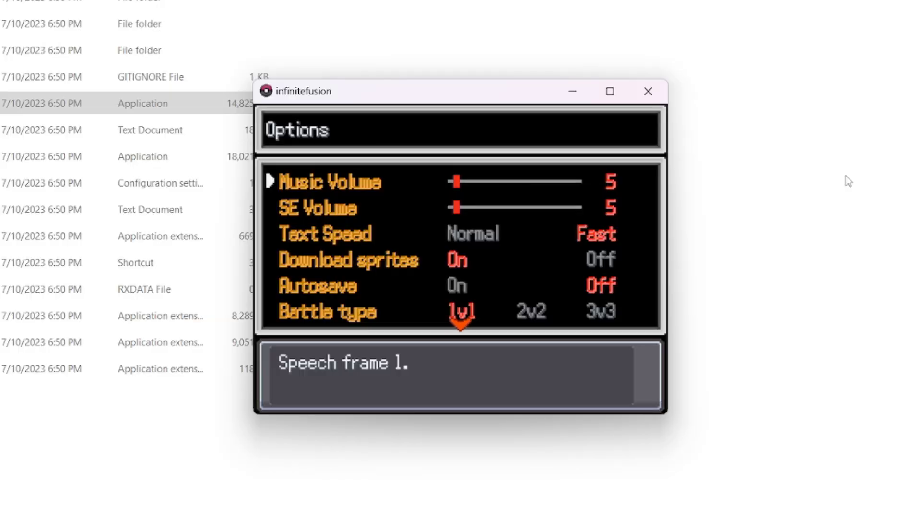
key(Down)
key(Down)
key(Down)
key(Right)
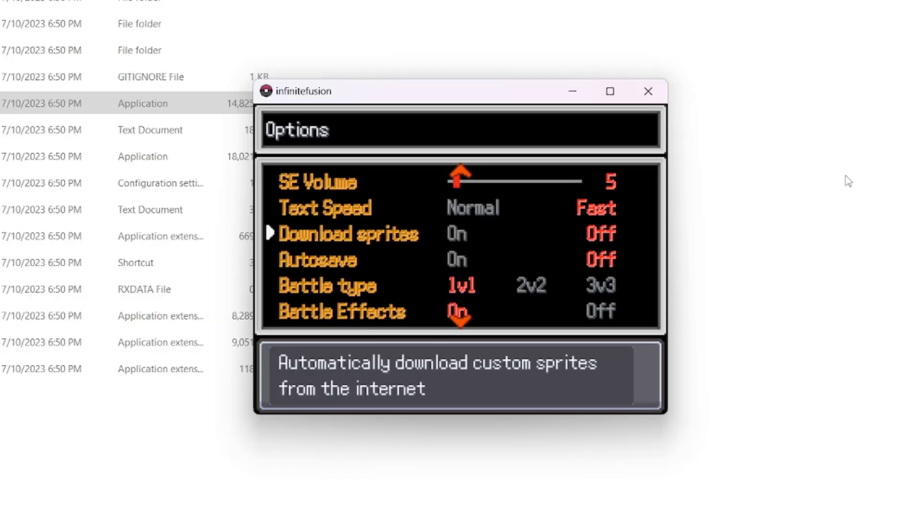
key(Escape)
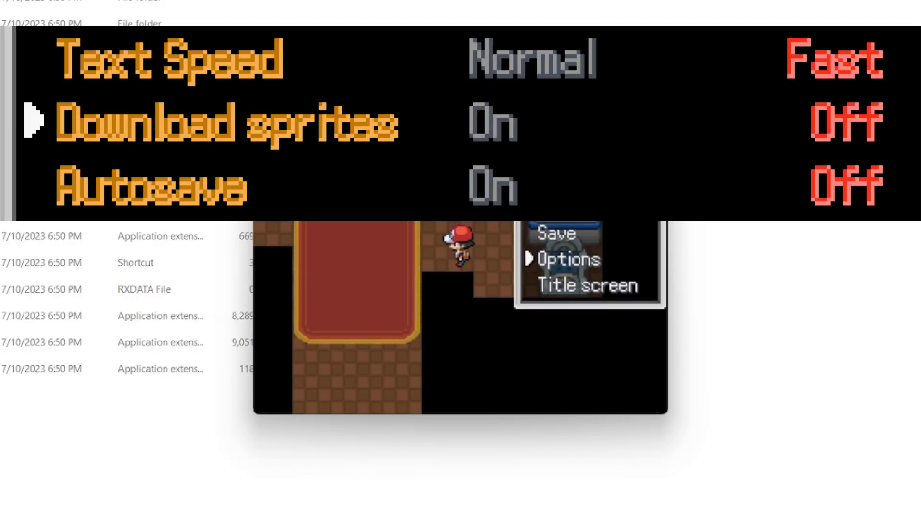
key(Return)
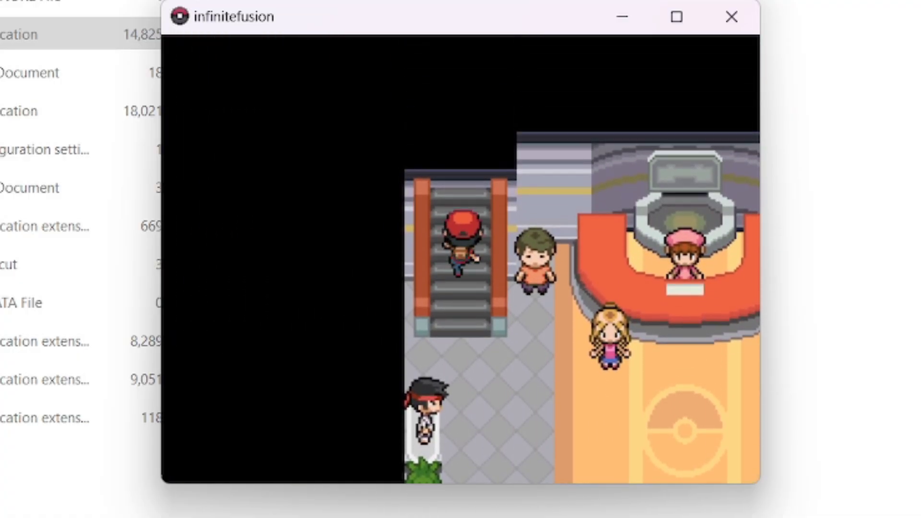
Talk to the Update Man in the Pokémon Trade Center and open Other experimental options from the advanced experimental options.
key(Right)
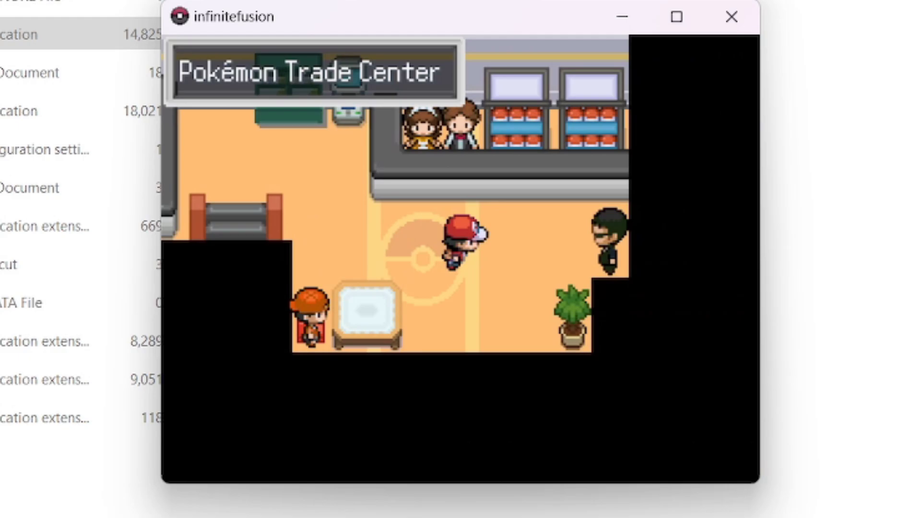
key(Return)
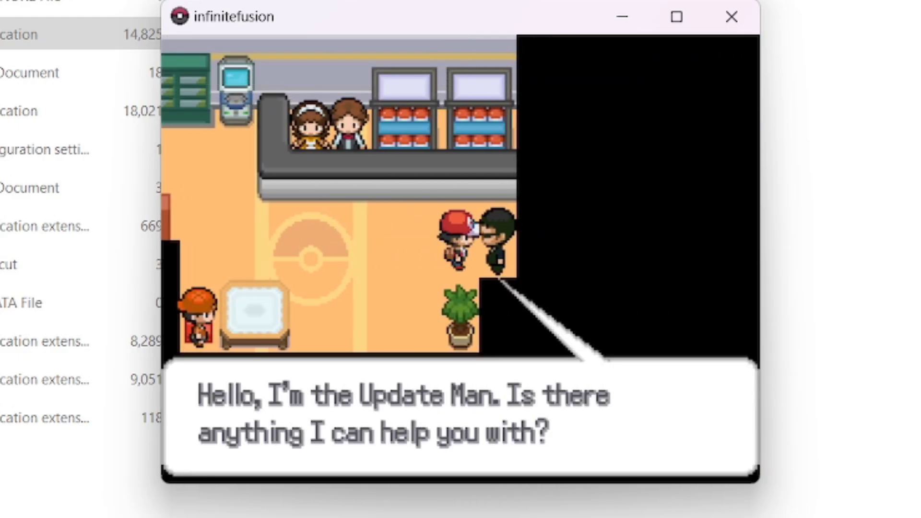
key(Return)
key(Down)
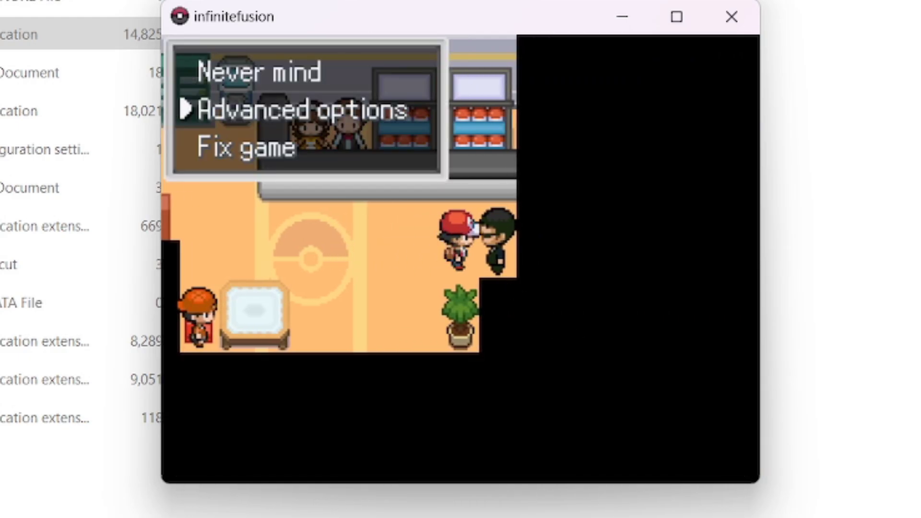
key(Return)
key(Down)
key(Down)
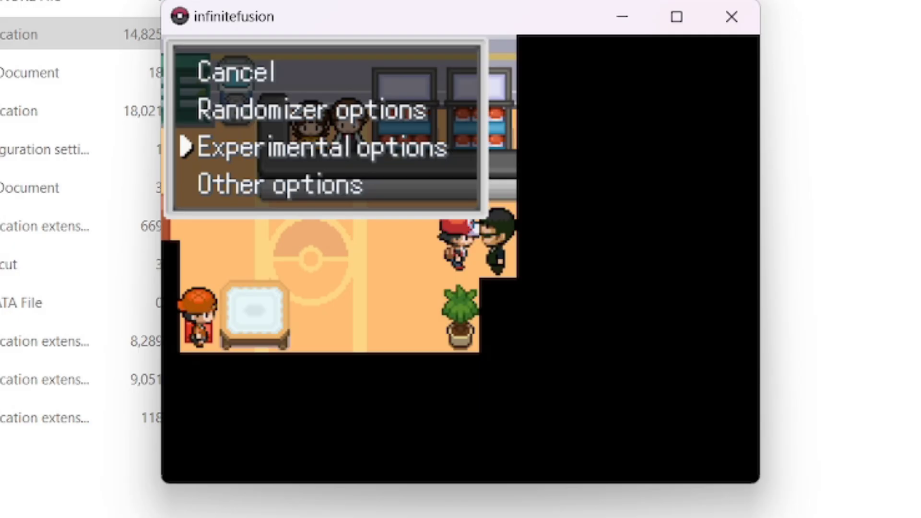
key(Return)
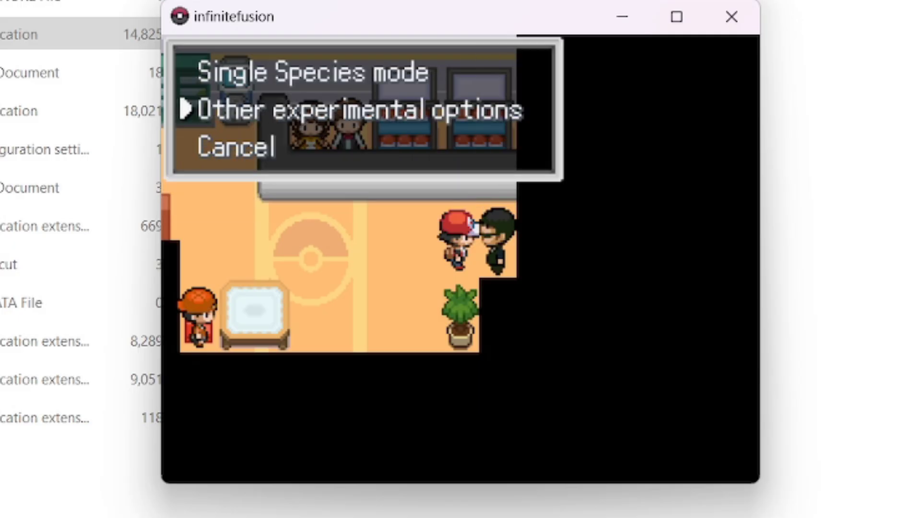
key(Return)
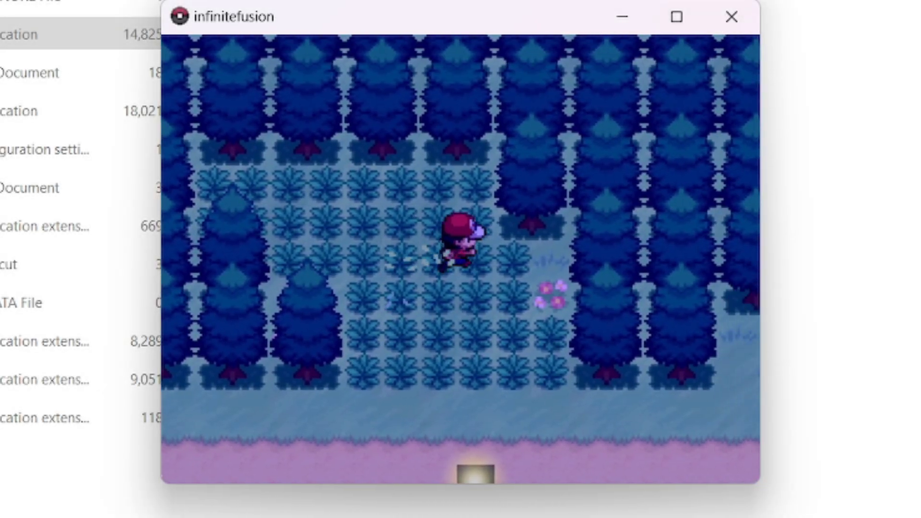
key(Down)
key(Left)
key(Left)
key(Up)
key(Right)
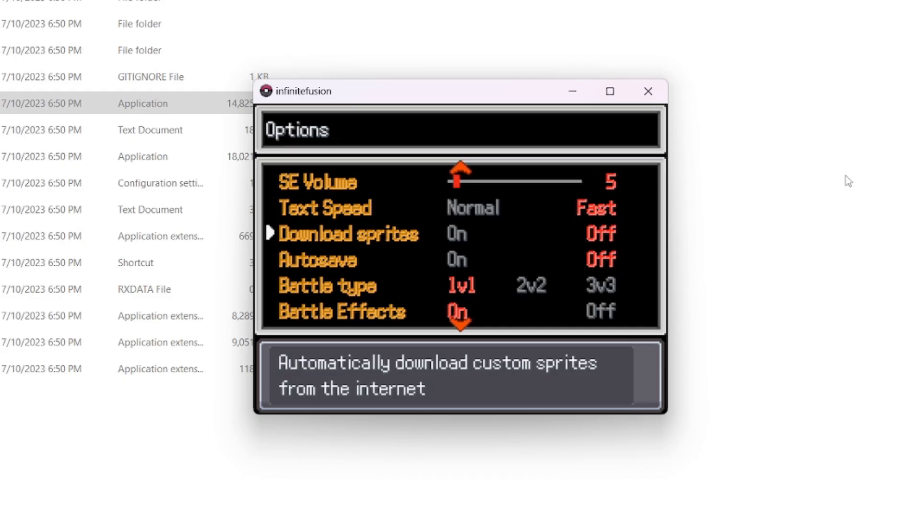
Reopen the game options and turn Download sprites on.
key(Escape)
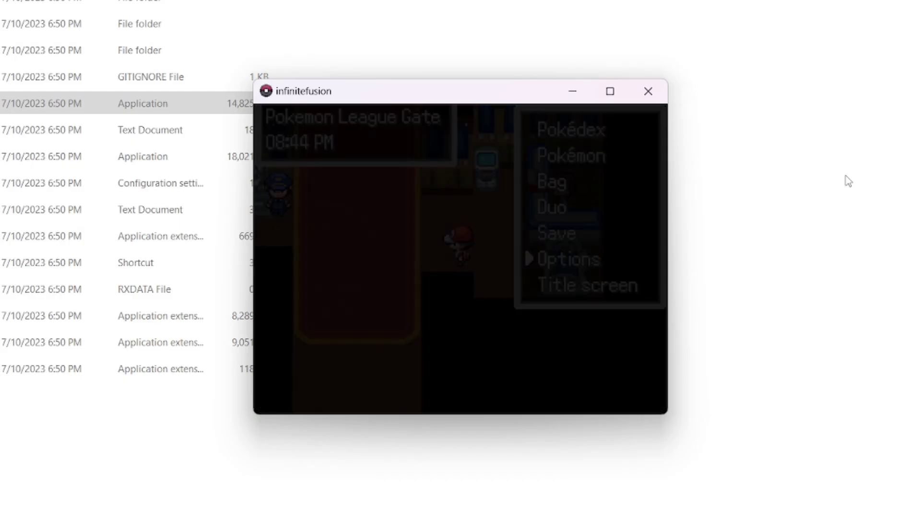
key(Return)
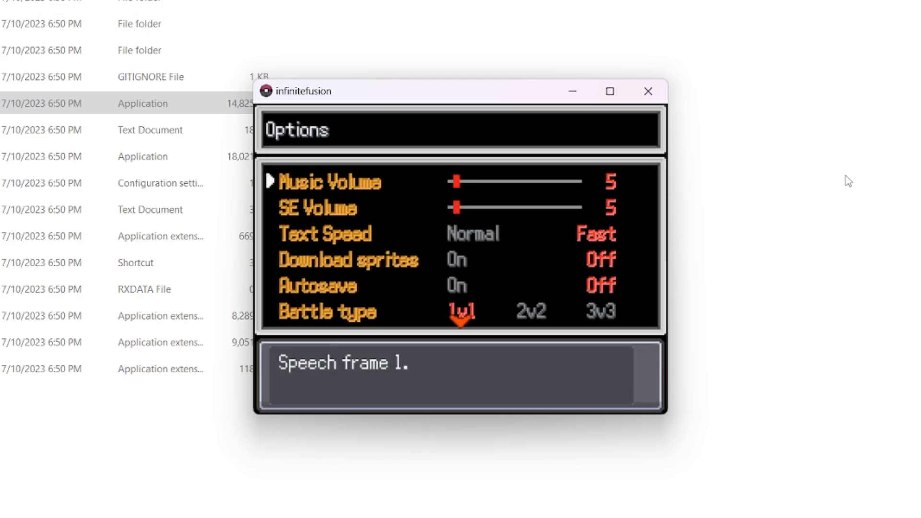
key(Down)
key(Down)
key(Down)
key(Left)
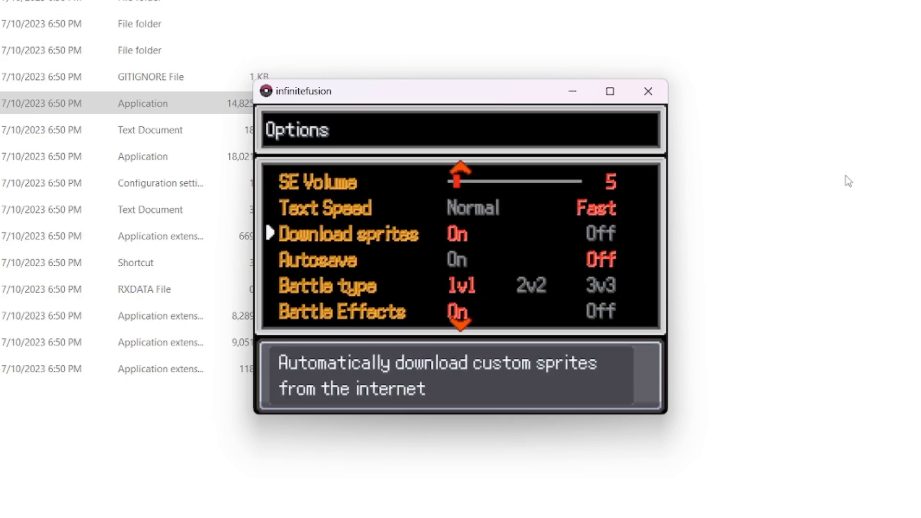
key(Escape)
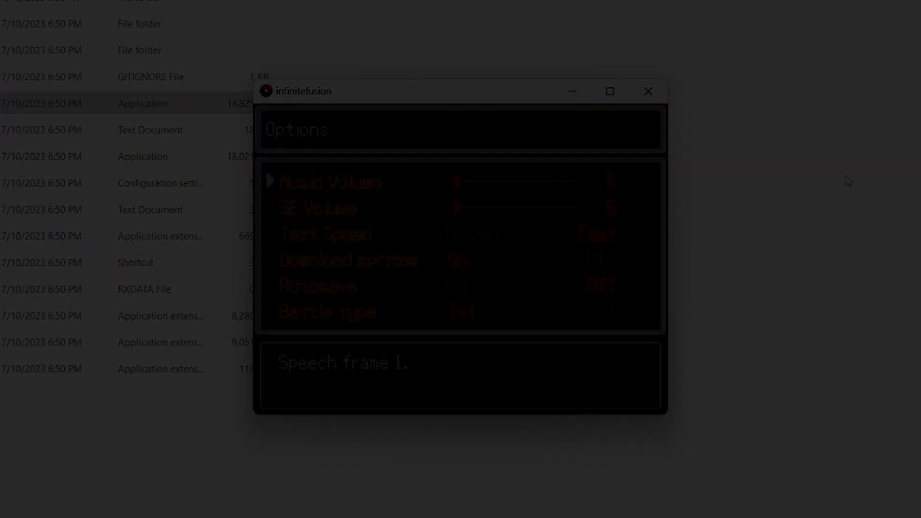